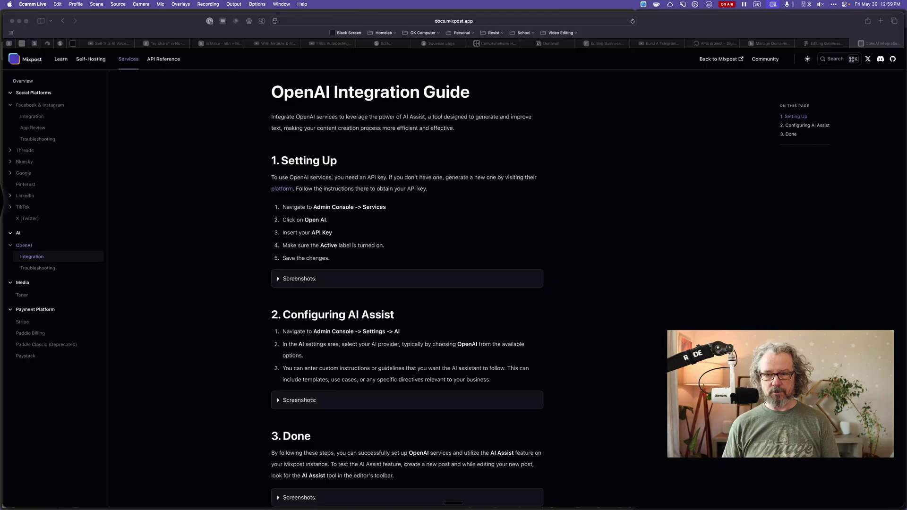
Open buffer.com in a new tab and review its pricing: Free, Essentials $5/month, Team $10/month.
click(720, 286)
key(super+t)
text(buffer.com)
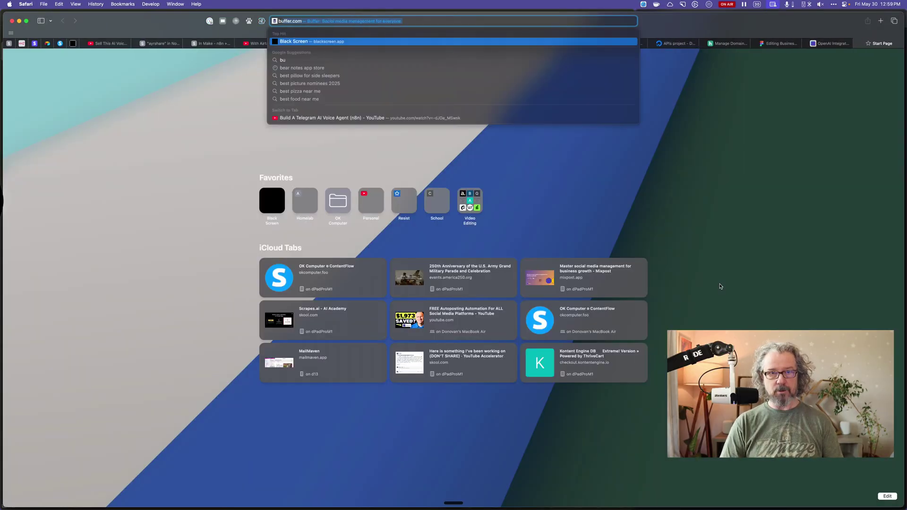
key(Return)
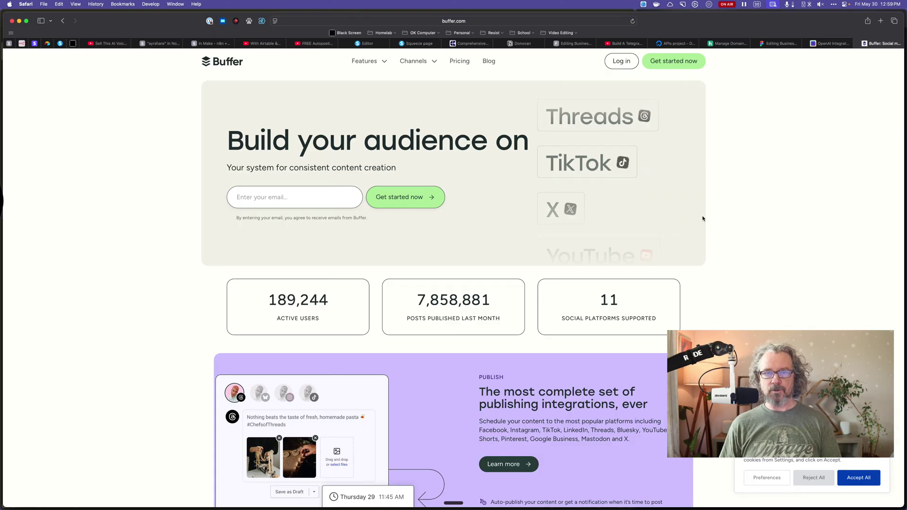
click(462, 65)
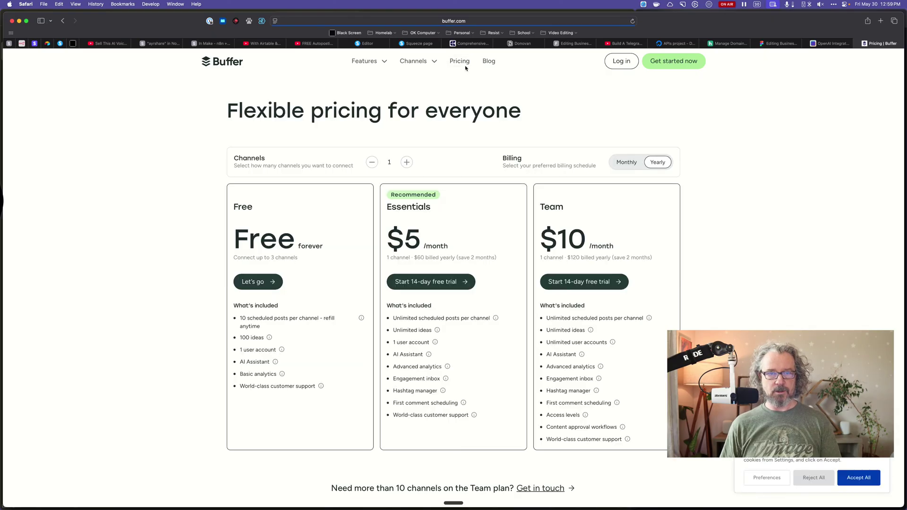
scroll(370, 214, down, 1)
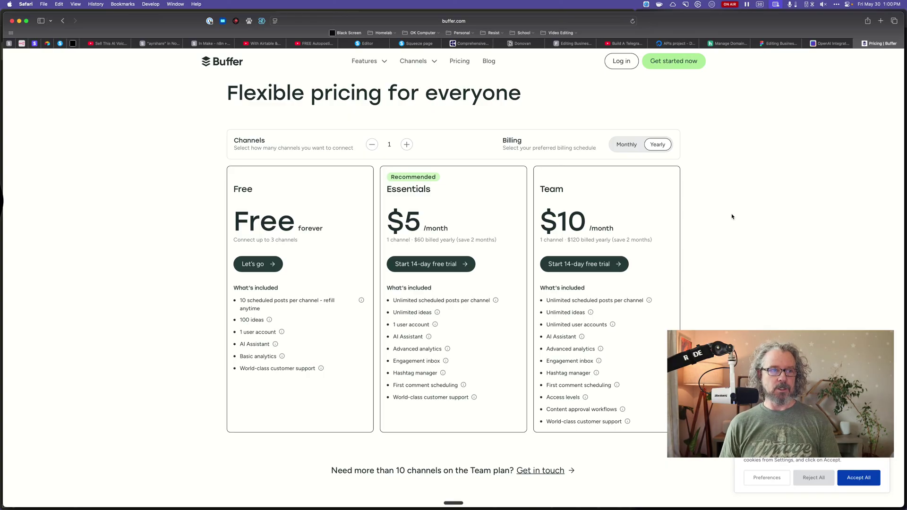
key(super+Tab)
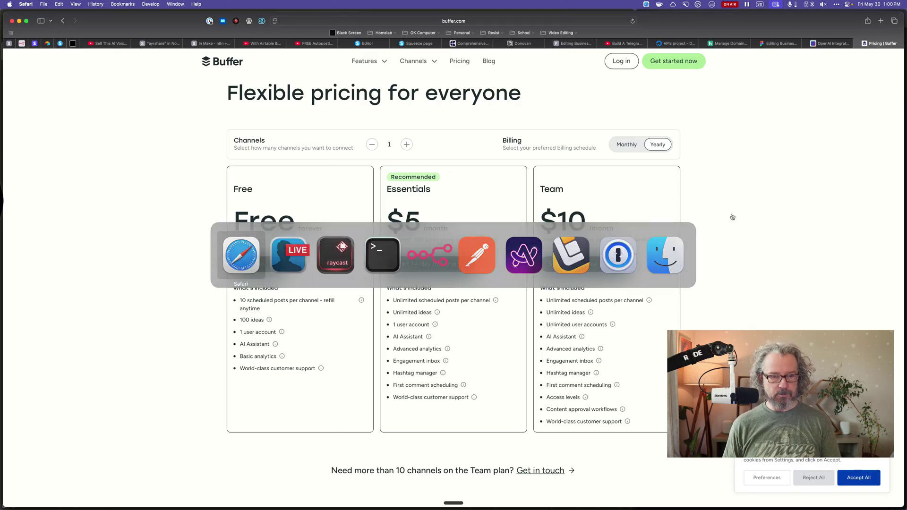
Show the ContentFlow base's Ideas grid of 49 records in the pinned Airtable tab.
click(49, 44)
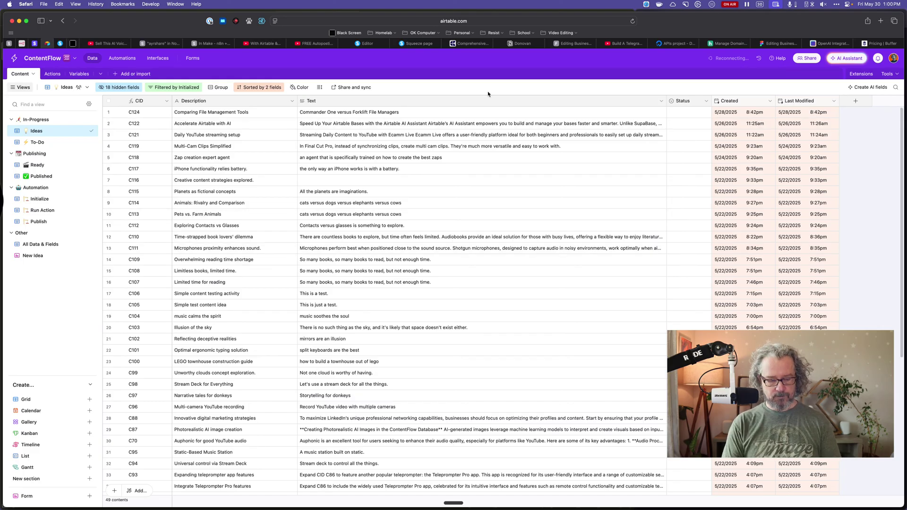
Search 'buffer api documentation' in a new tab and open the Buffer API - Developers page.
key(super+t)
text(buffer)
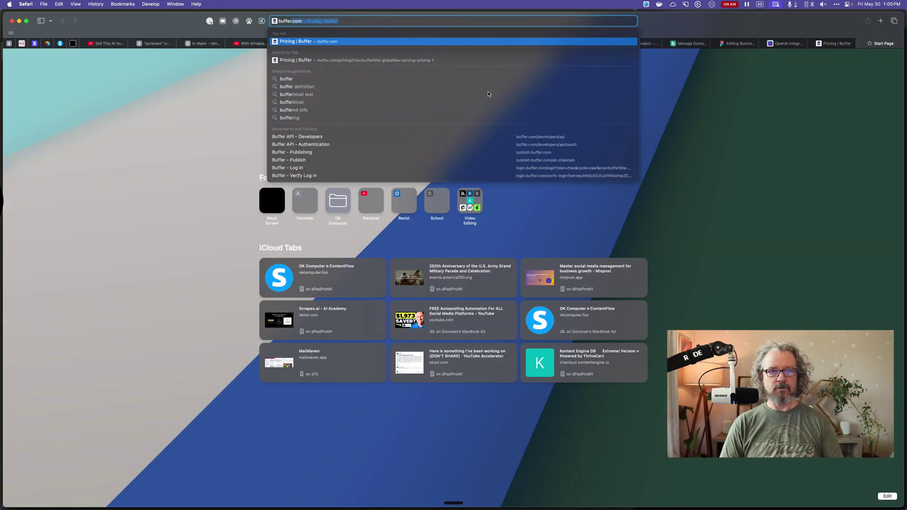
text( api do)
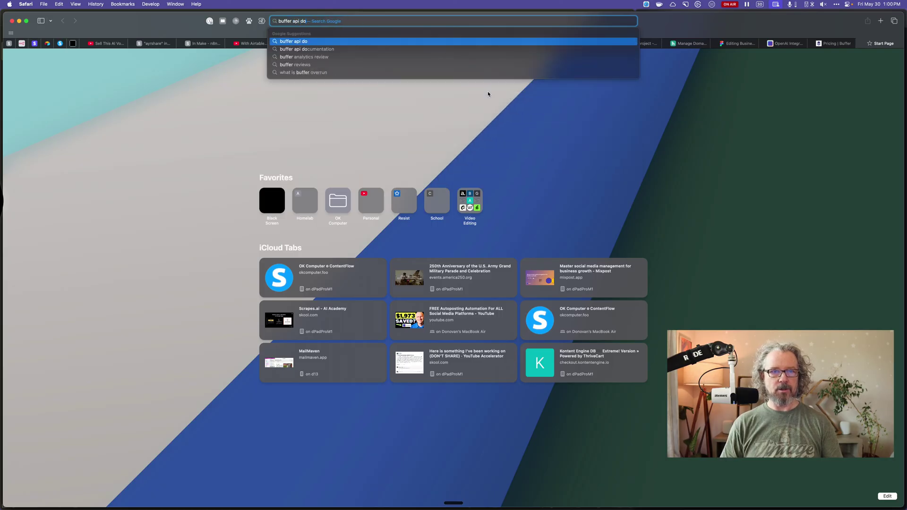
key(Down)
key(Return)
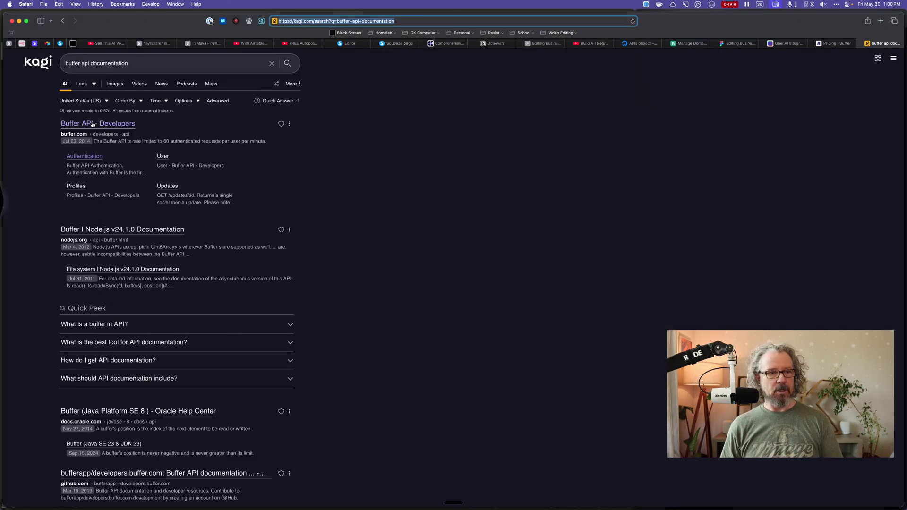
click(93, 124)
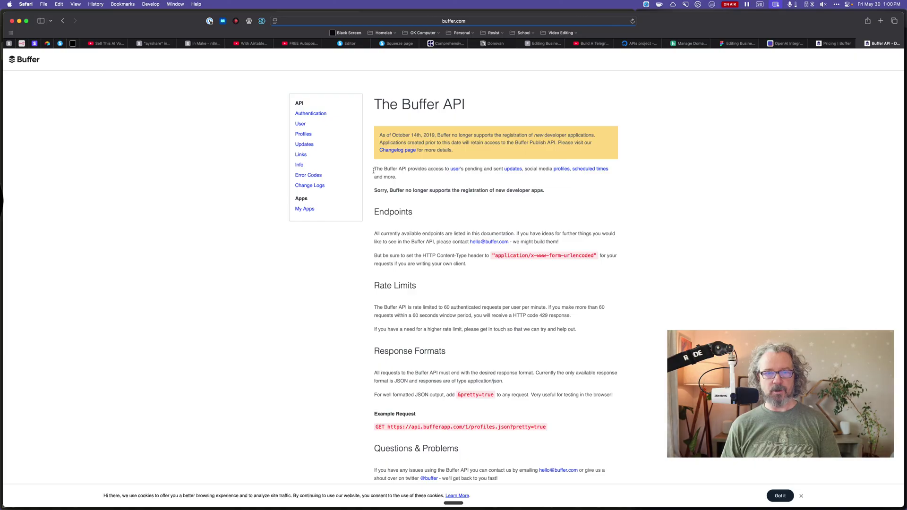
Highlight the API overview paragraph and the notice that new developer apps aren't supported.
drag(373, 170, 442, 178)
click(426, 193)
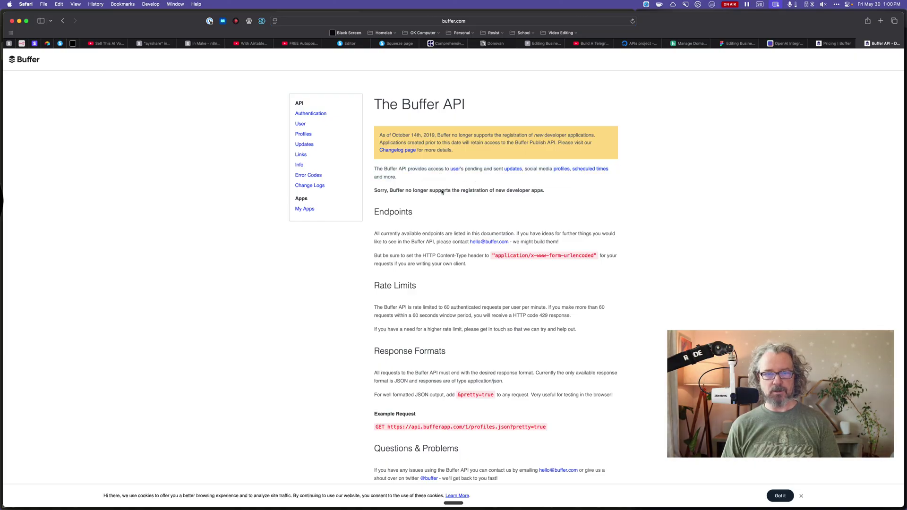
drag(391, 191, 550, 192)
click(567, 194)
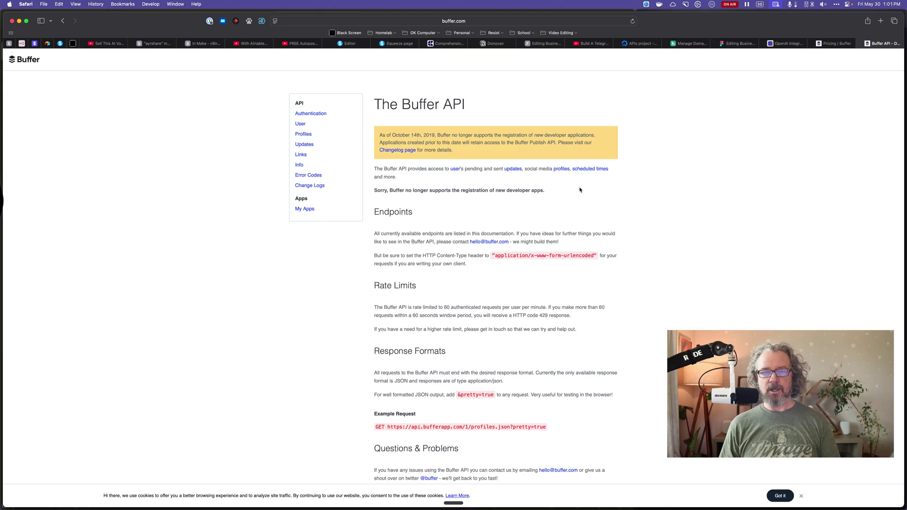
Close the Buffer API tab and load ayrshare.com in a new tab.
key(super+w)
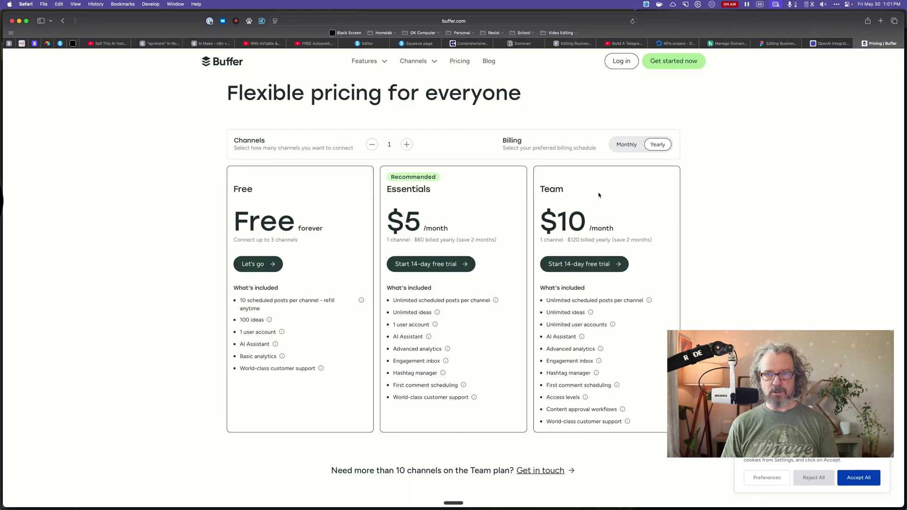
key(super+t)
text(ary)
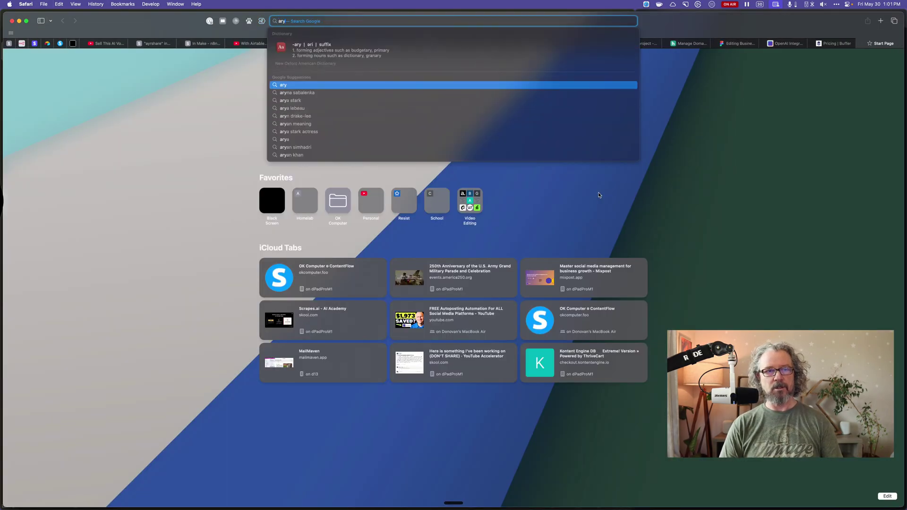
text(share)
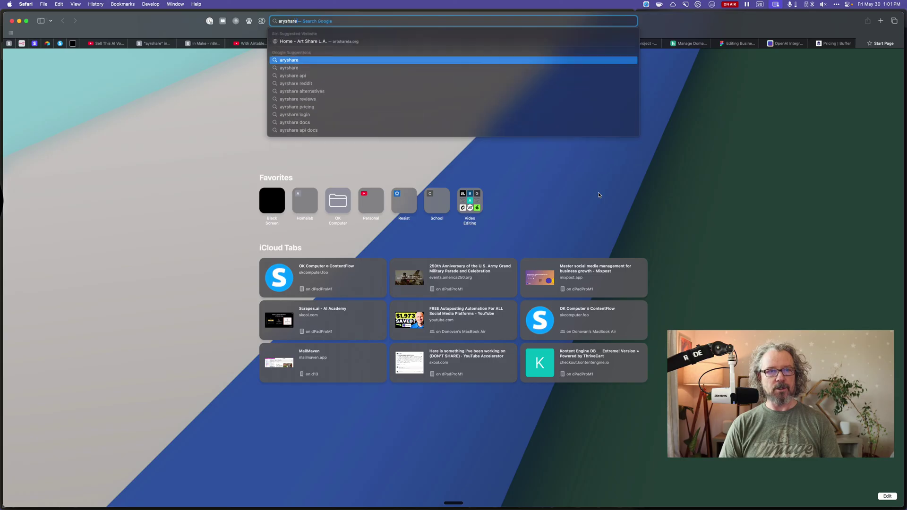
key(BackSpace)
key(BackSpace)
key(BackSpace)
key(BackSpace)
key(BackSpace)
key(BackSpace)
key(BackSpace)
key(BackSpace)
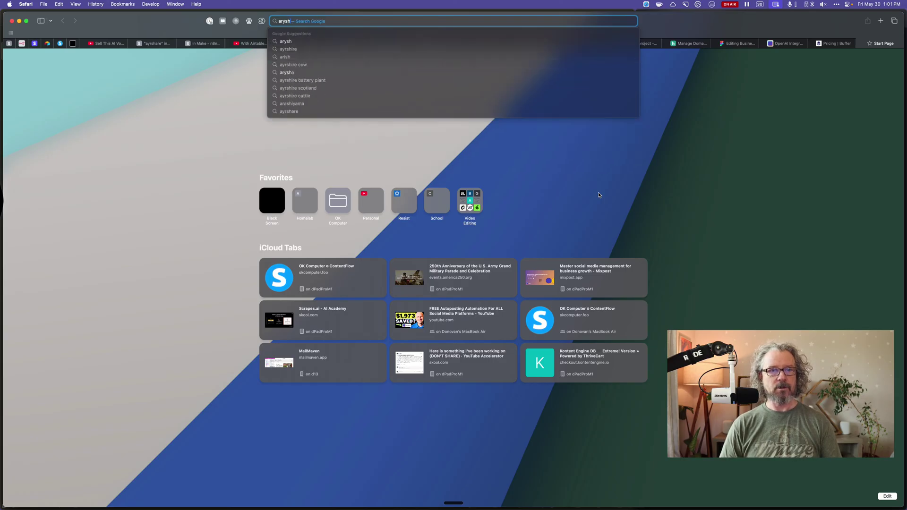
text(ayrshare.com)
key(Return)
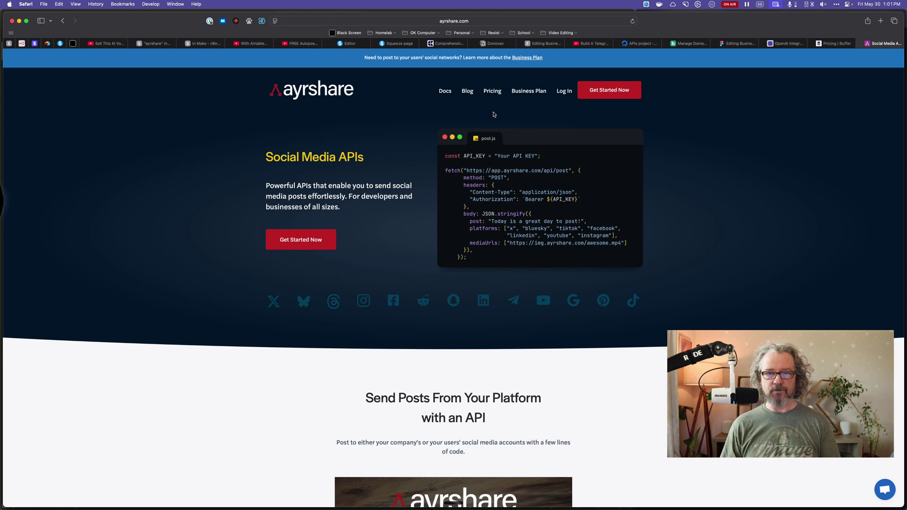
Review Ayrshare's pricing plans: Free, Premium at $149/month, Business from $499.
click(495, 91)
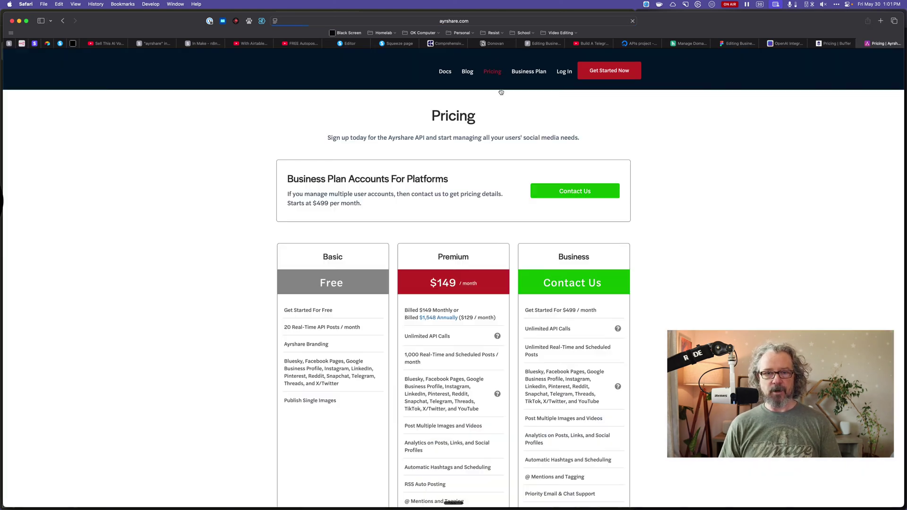
scroll(360, 251, down, 3)
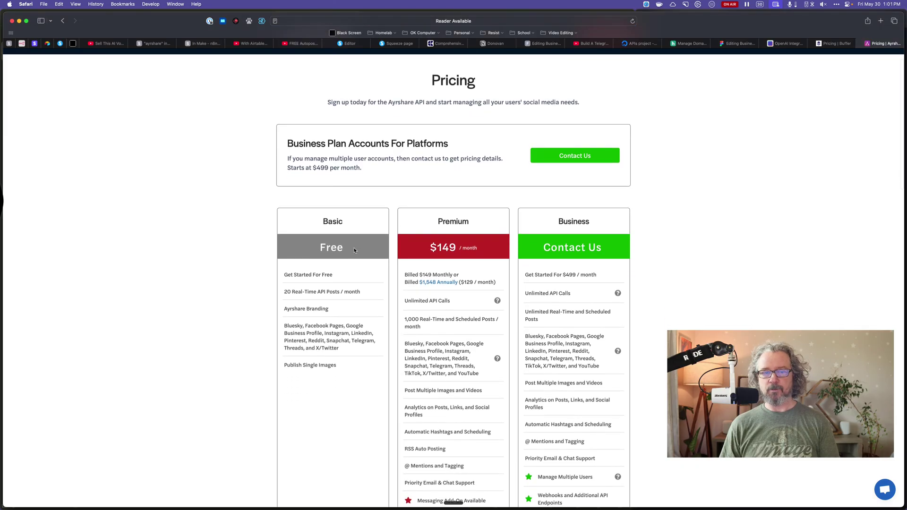
scroll(339, 279, down, 1)
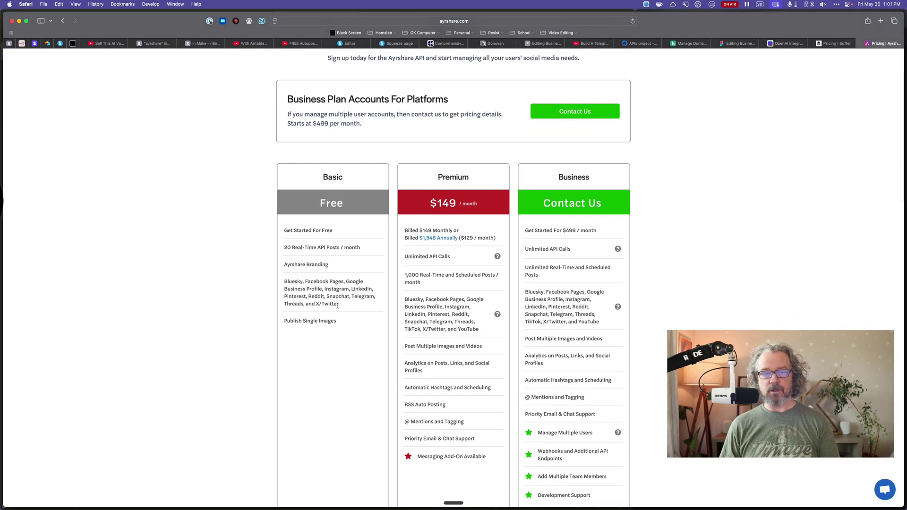
scroll(420, 252, down, 2)
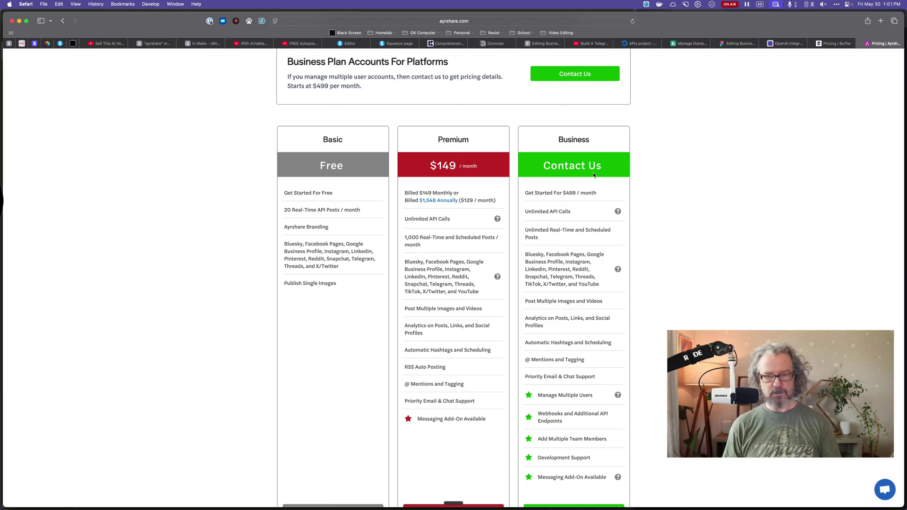
scroll(606, 177, up, 5)
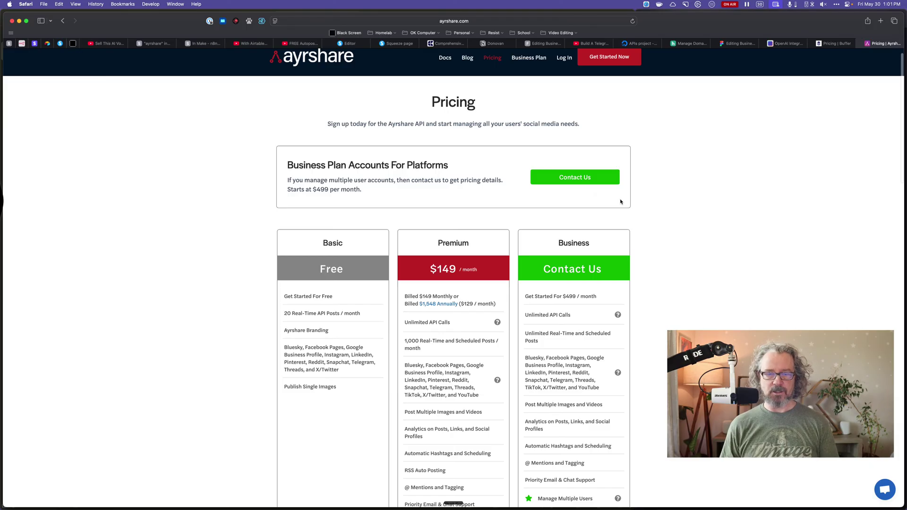
Try loading mixpost.com in a new tab.
key(super+t)
text(mix)
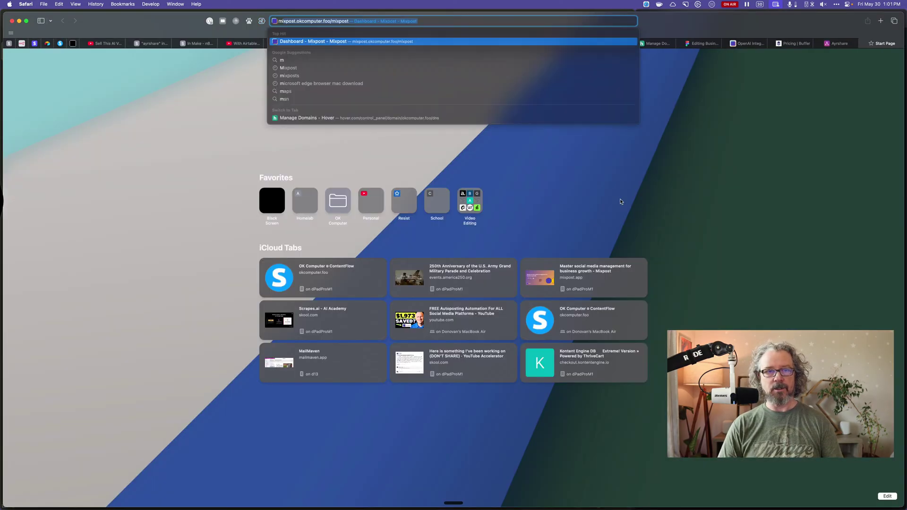
text(post.c)
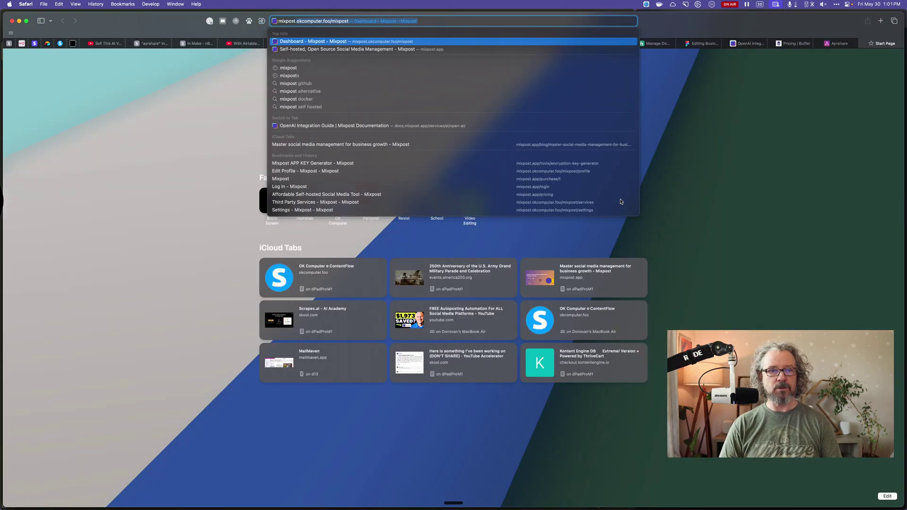
text(om)
key(Return)
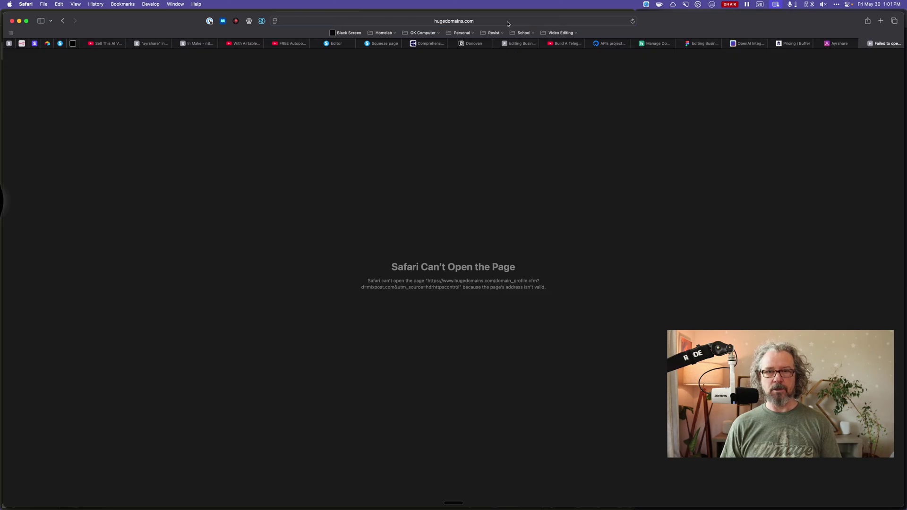
Search docs.mixpost.app for 'mixpost social net' from the address bar.
click(508, 21)
text(mixpost social net)
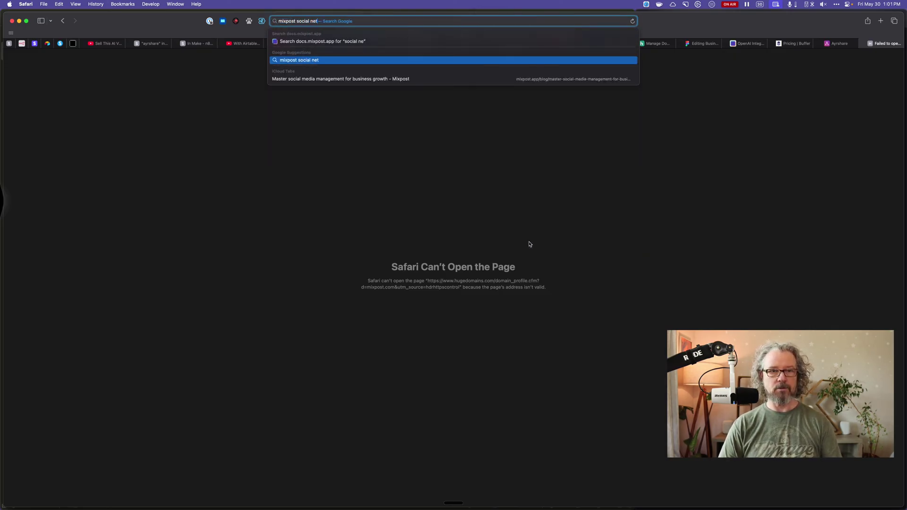
key(Down)
key(Return)
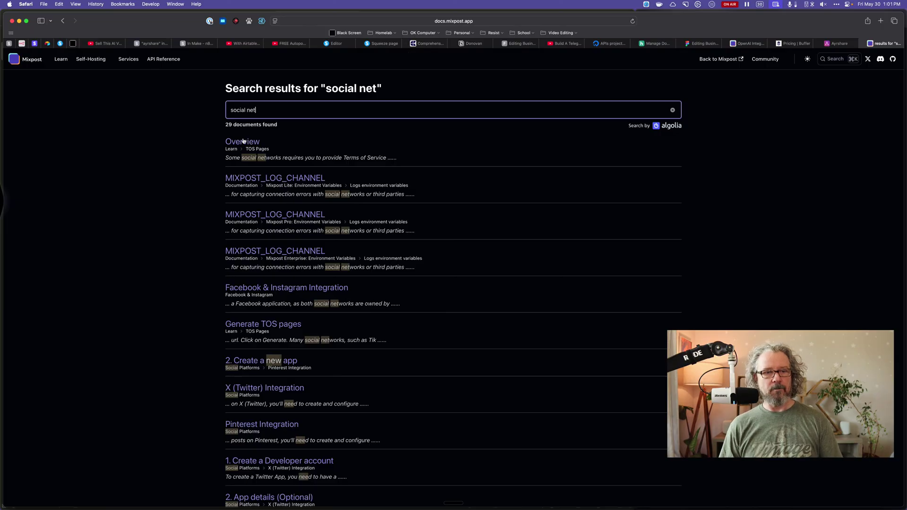
Open the Overview docs result, then go back to the mixpost.app homepage.
click(243, 142)
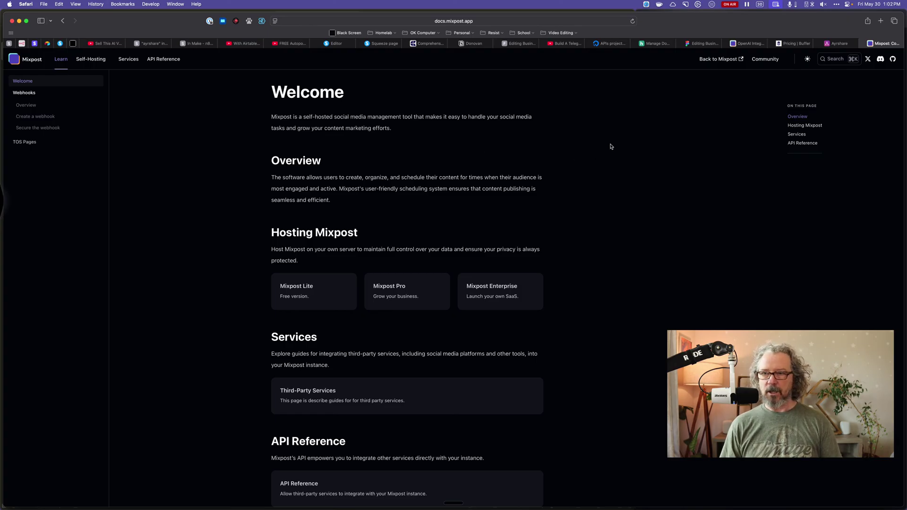
click(723, 59)
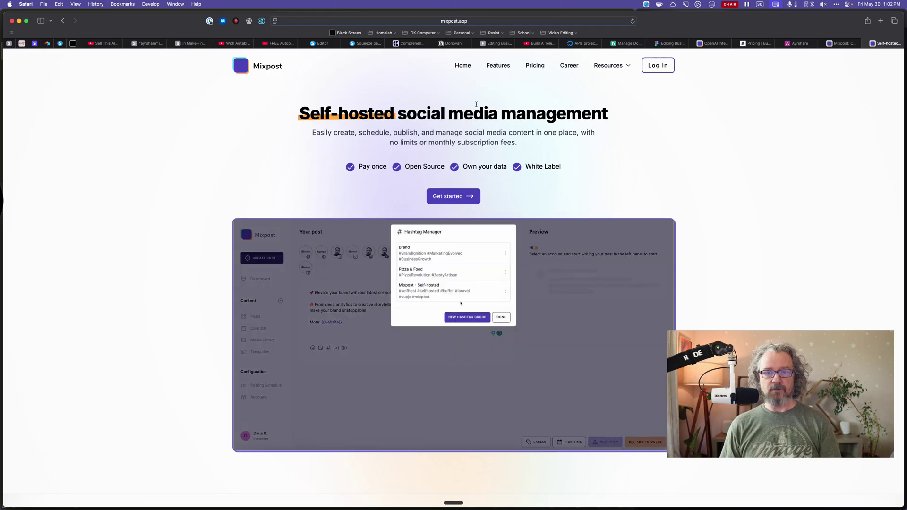
View Mixpost pricing: Lite free, Pro $299, Enterprise $1199 one-time.
click(534, 66)
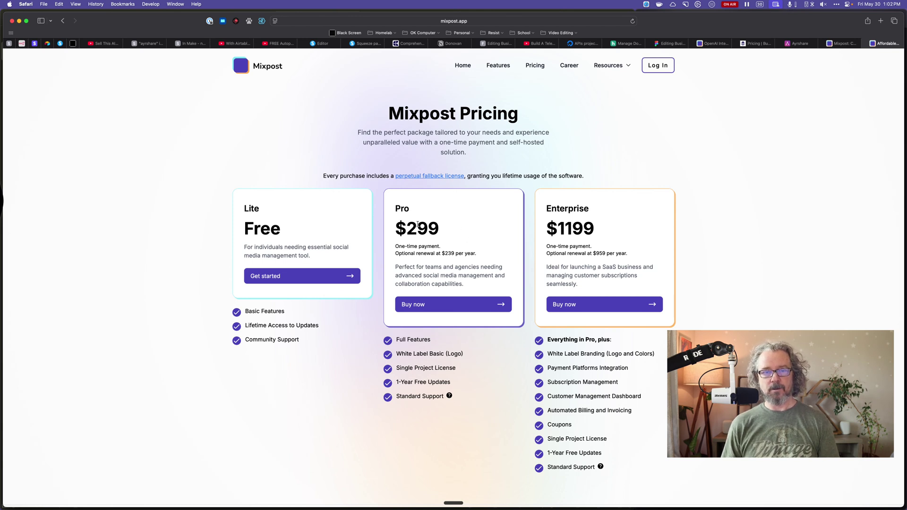
key(super+Tab)
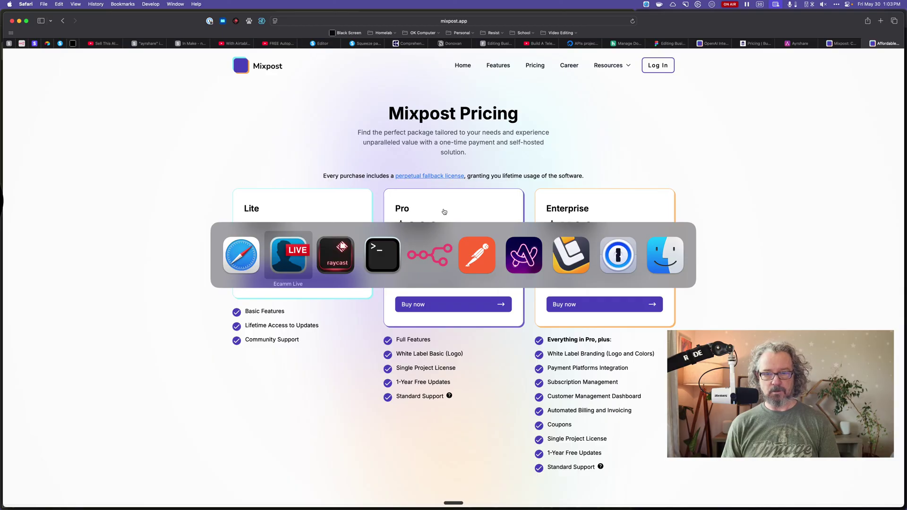
Switch to Arc and show the Posts list with the LinkedIn 'This is a test post.' publishing.
key(super+shift+Tab)
key(super+shift+Tab)
key(super+shift+Tab)
key(super+shift+Tab)
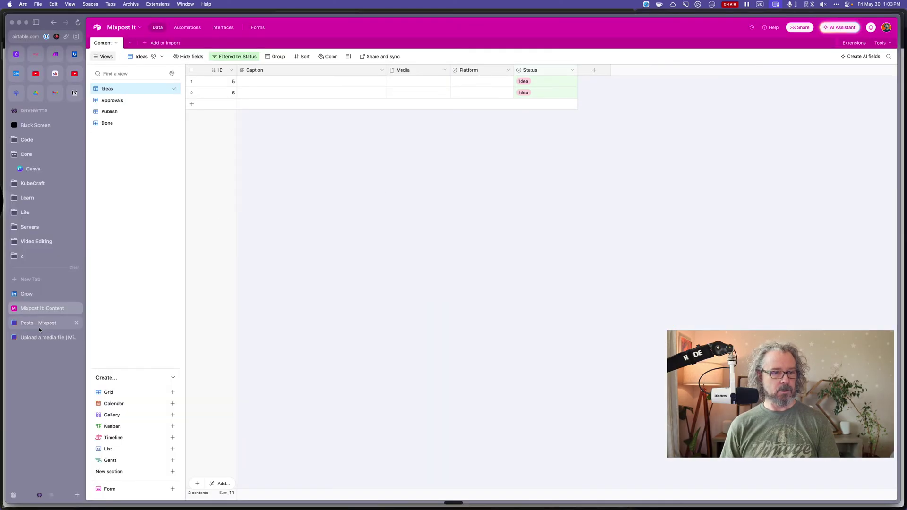
click(37, 322)
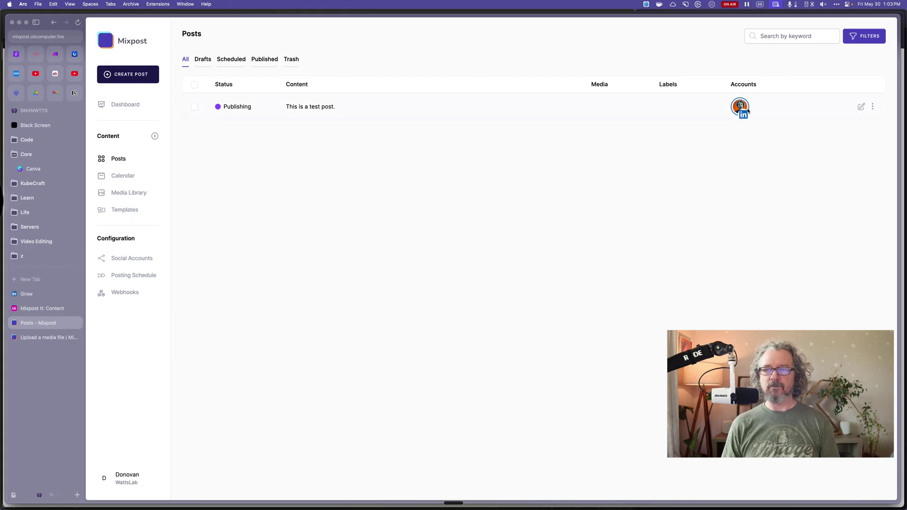
mouse_move(742, 111)
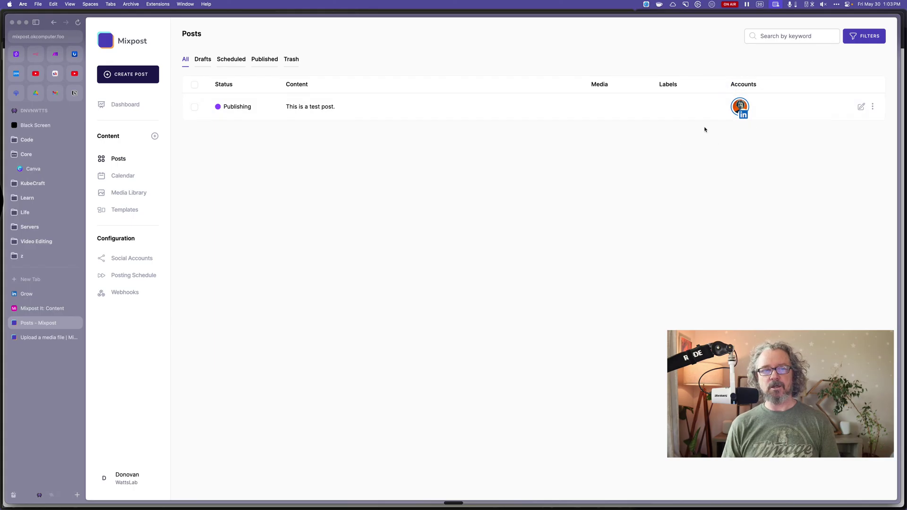
Start a new post and sign in with the saved autofill login to reach the empty composer.
click(128, 74)
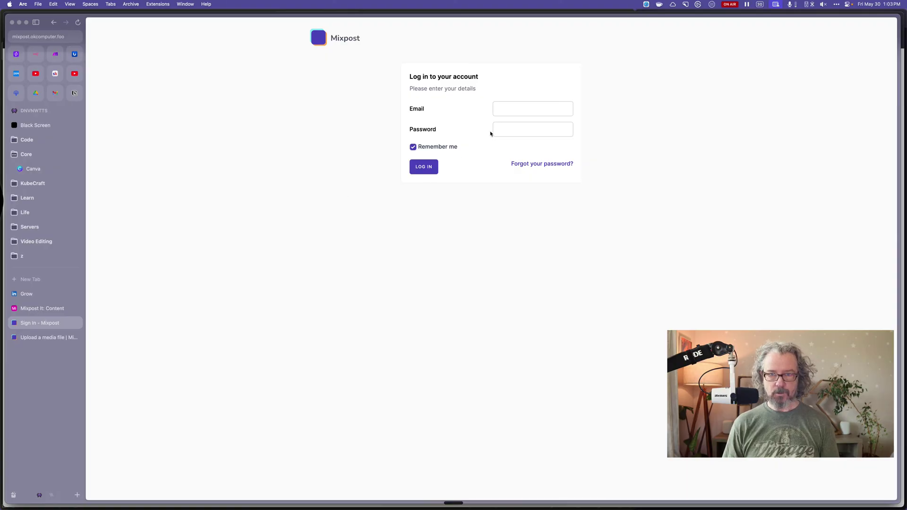
click(503, 110)
click(546, 126)
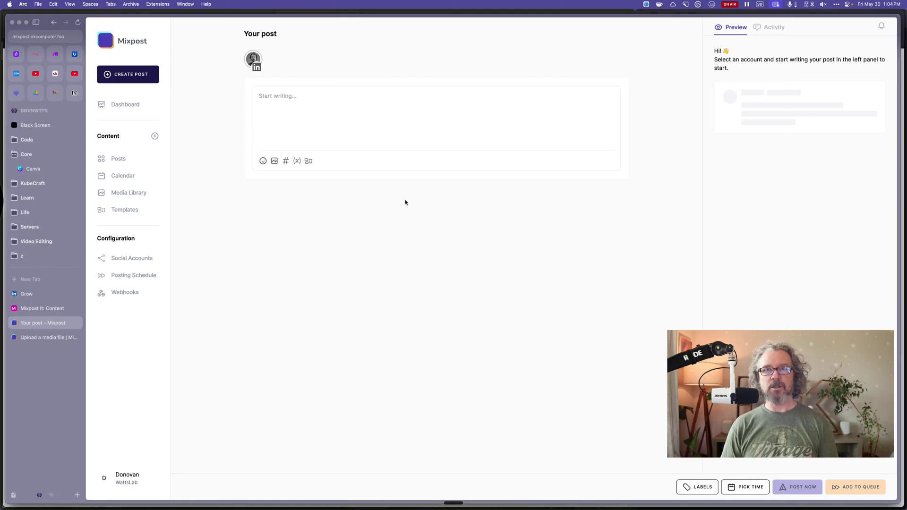
Show the ContentFlow To-Do view: one Closed, two Needs Review, six Queued records.
key(super+1)
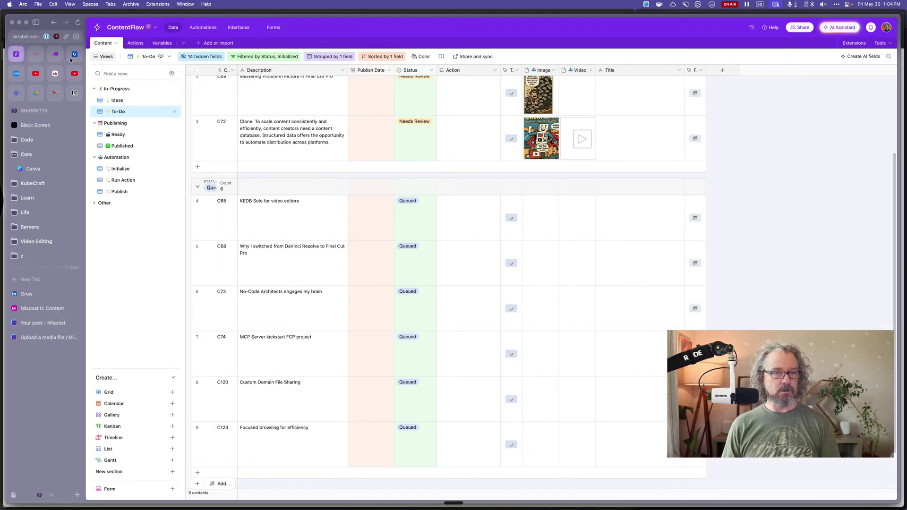
scroll(344, 231, up, 3)
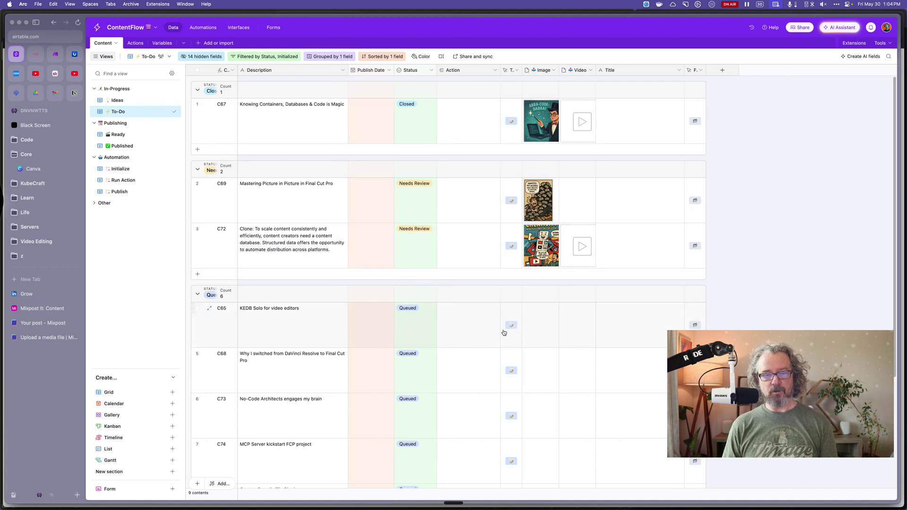
Read the C73 Google Doc draft about the No-Code Architects community, then close it.
click(511, 416)
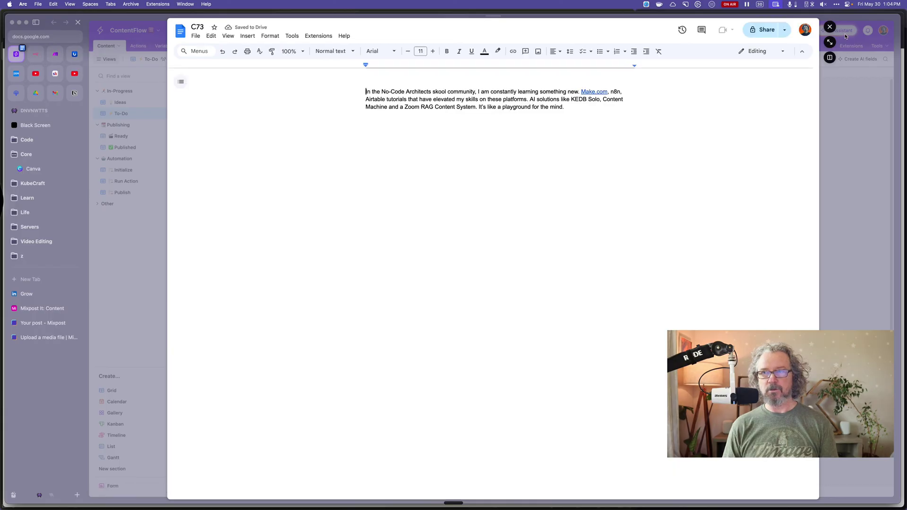
key(Escape)
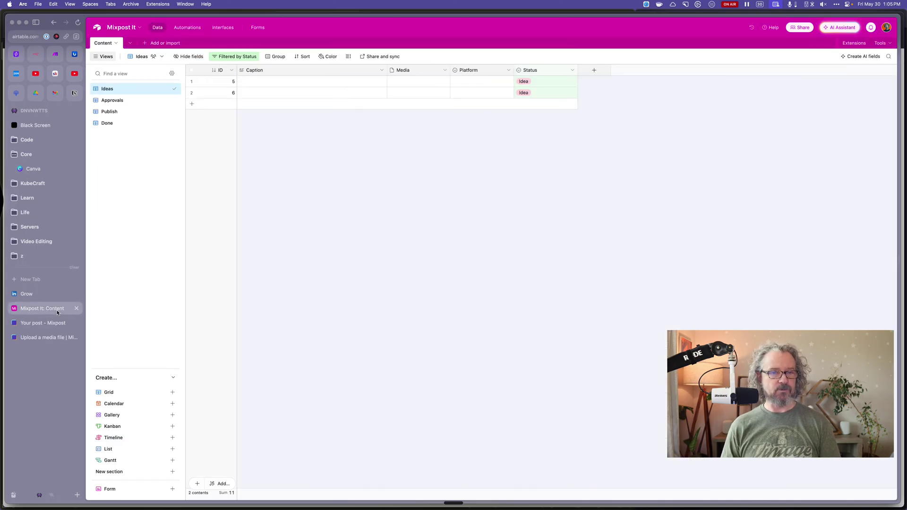
Check the Mixpost It base's Ideas records 5 and 6, then go back to the Mixpost composer.
click(42, 308)
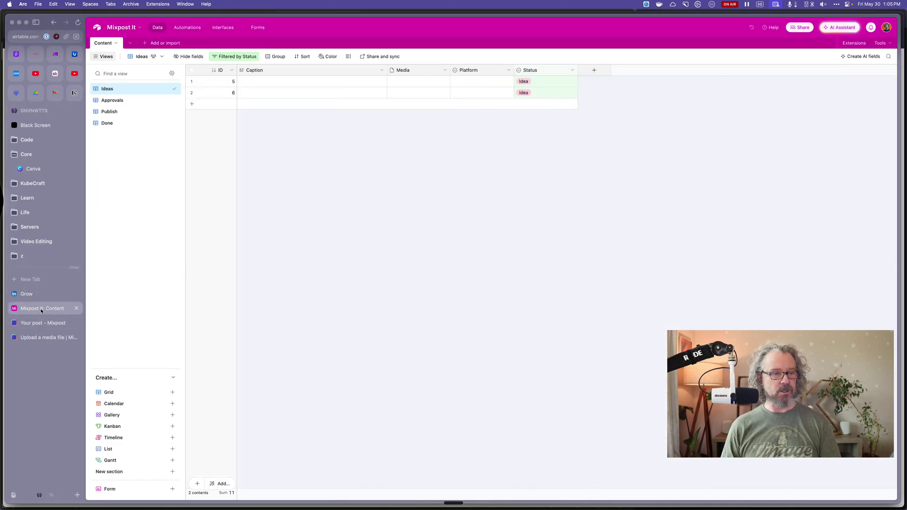
click(43, 323)
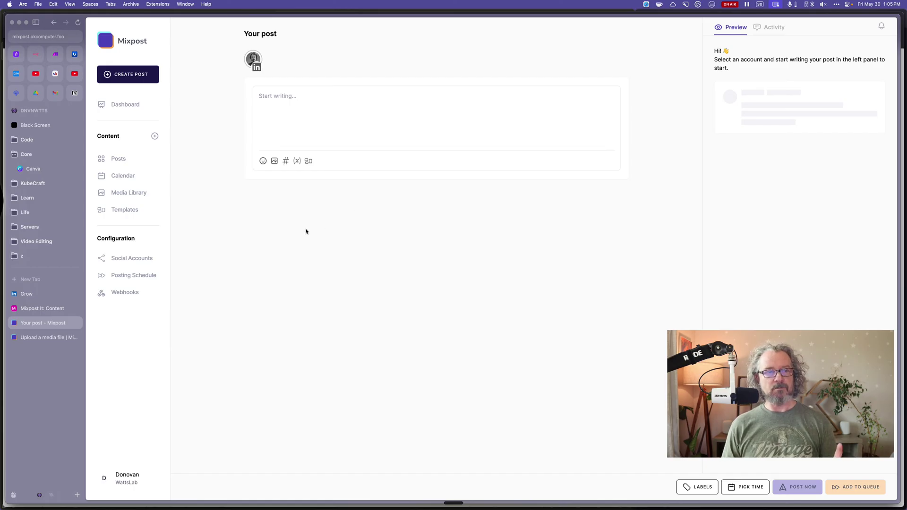
key(super+Tab)
Compare Mixpost's Pro $299 and Enterprise $1199 tiers, then return to the empty composer in Arc.
scroll(543, 203, down, 2)
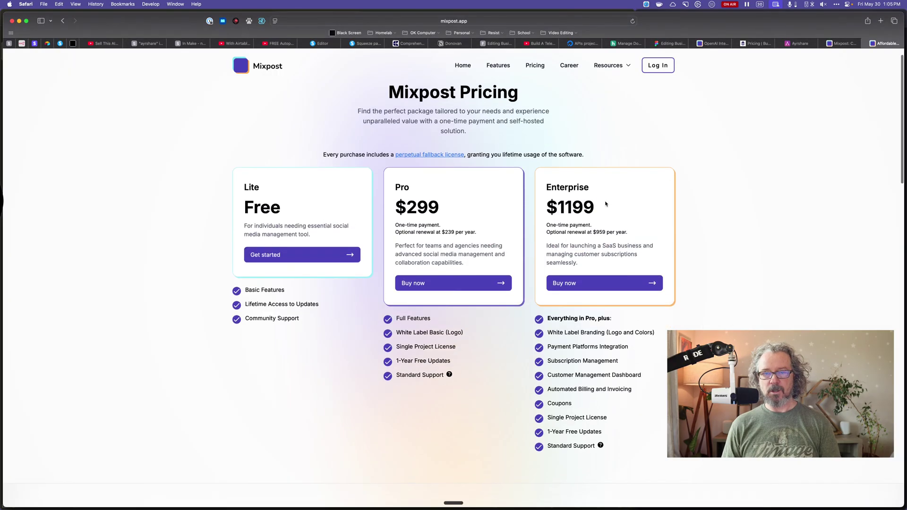
scroll(575, 190, down, 1)
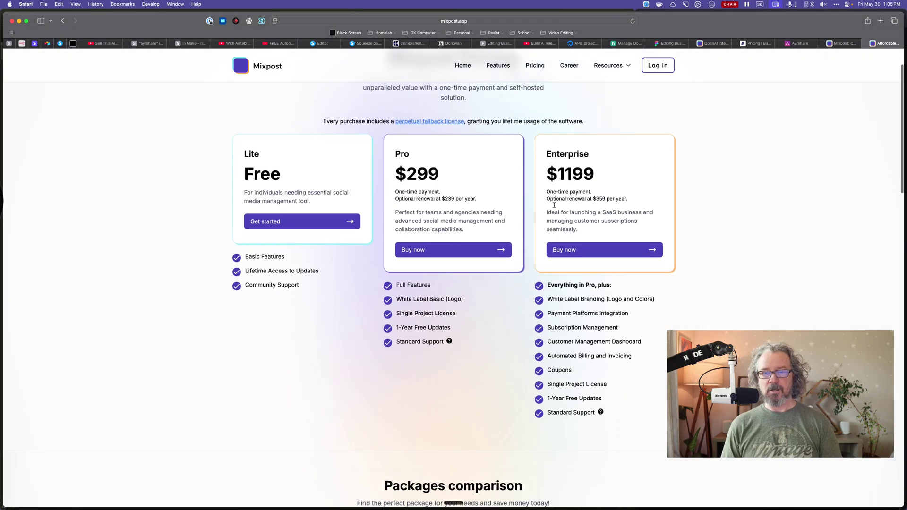
drag(547, 213, 597, 230)
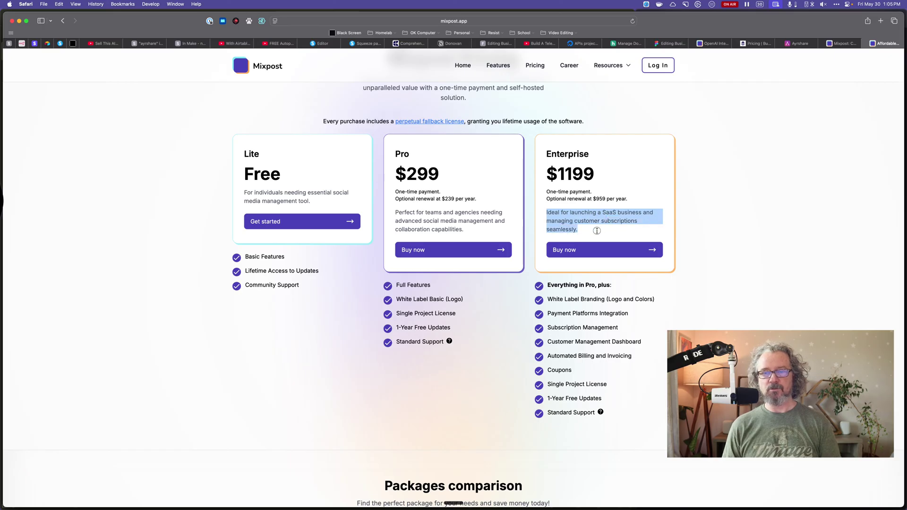
click(702, 215)
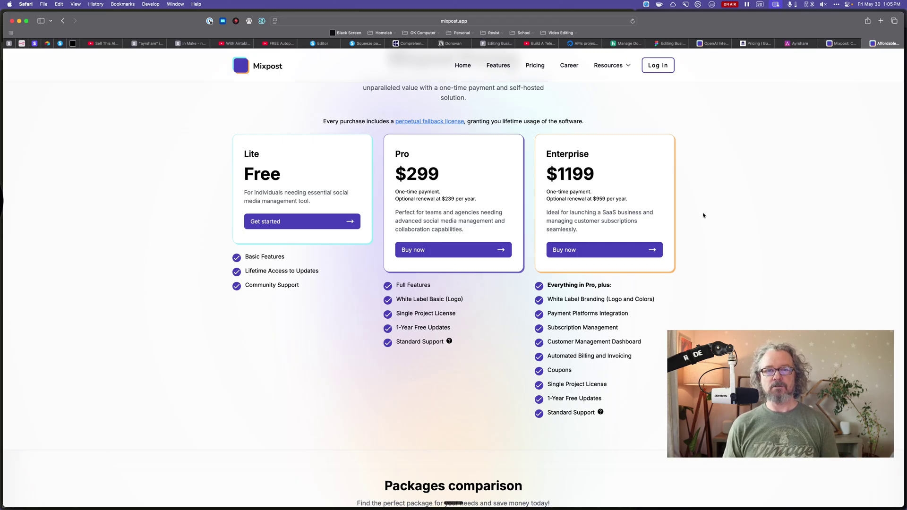
key(super+Tab)
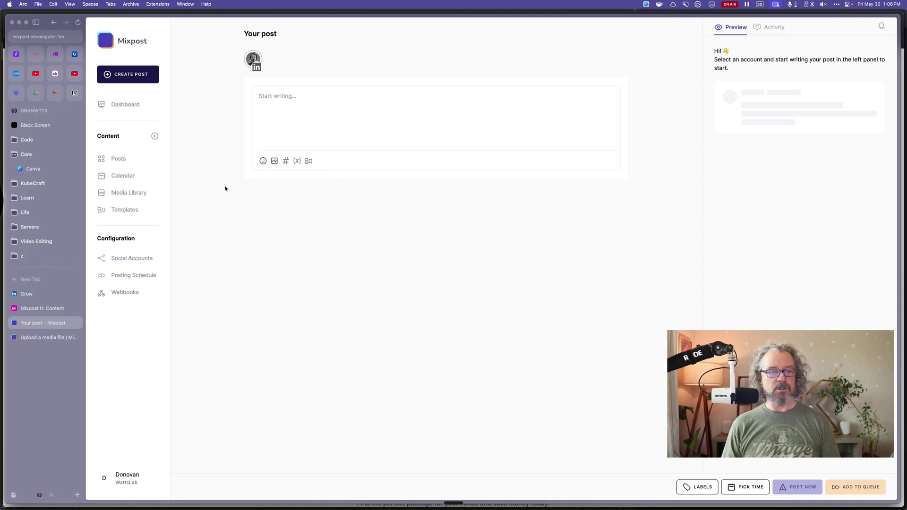
Show the Posting Schedule with daily 12:30, 04:30, 09:30 and 11:40 am slots.
click(149, 276)
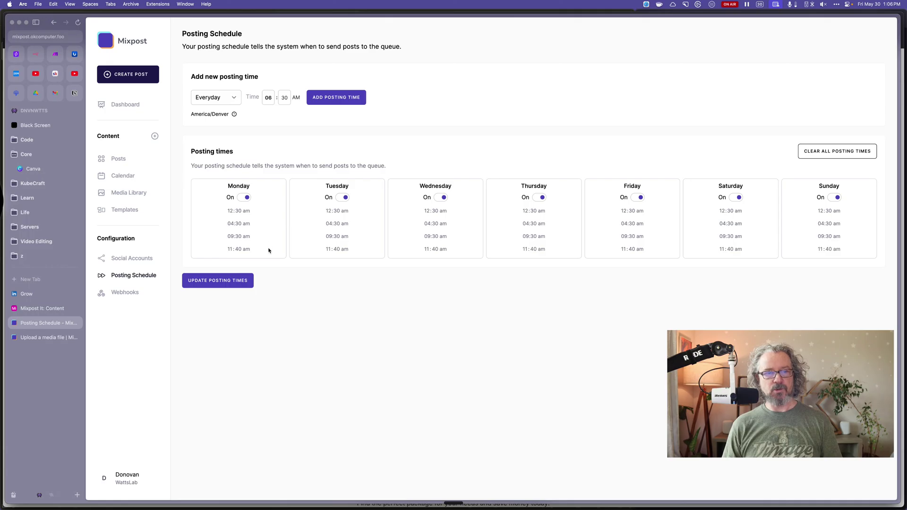